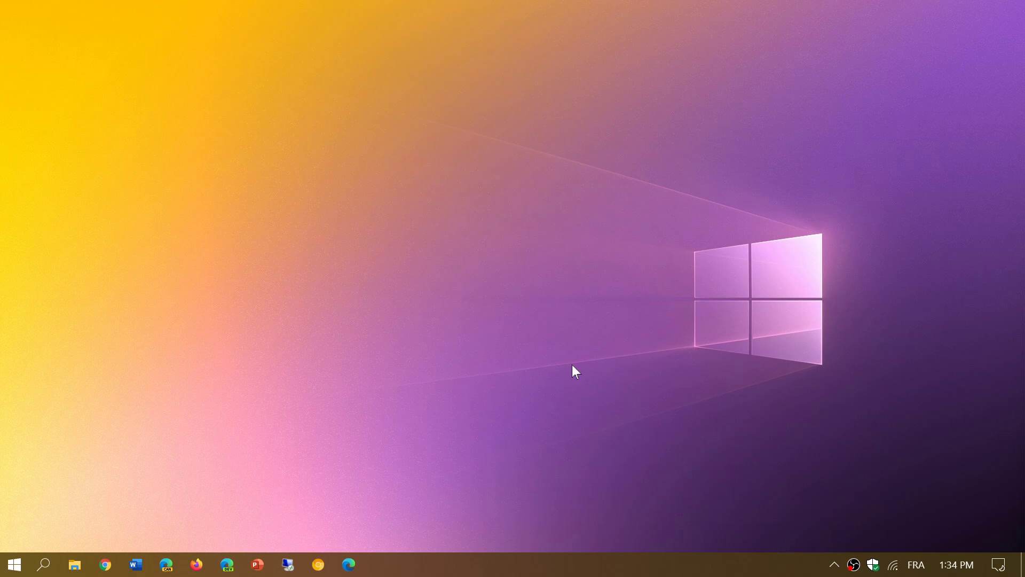
Browse the Documents folder in File Explorer, then close the window.
left_click(75, 564)
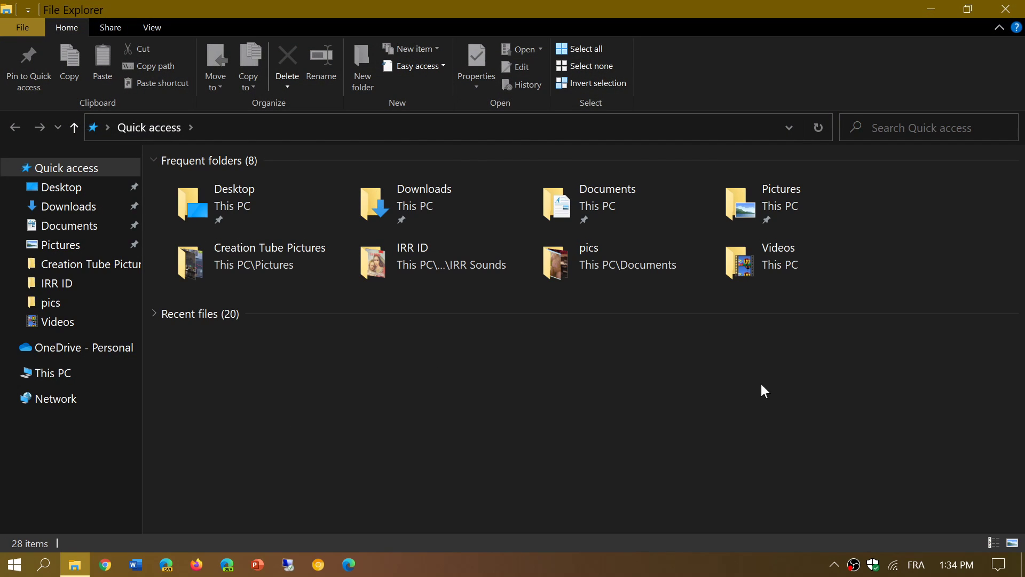
left_click(789, 269)
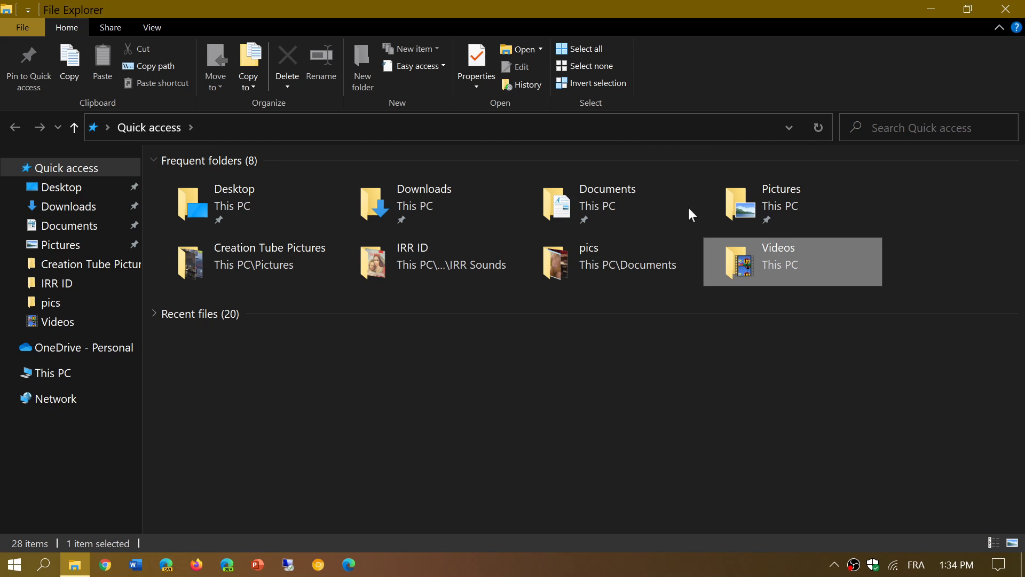
double_click(612, 204)
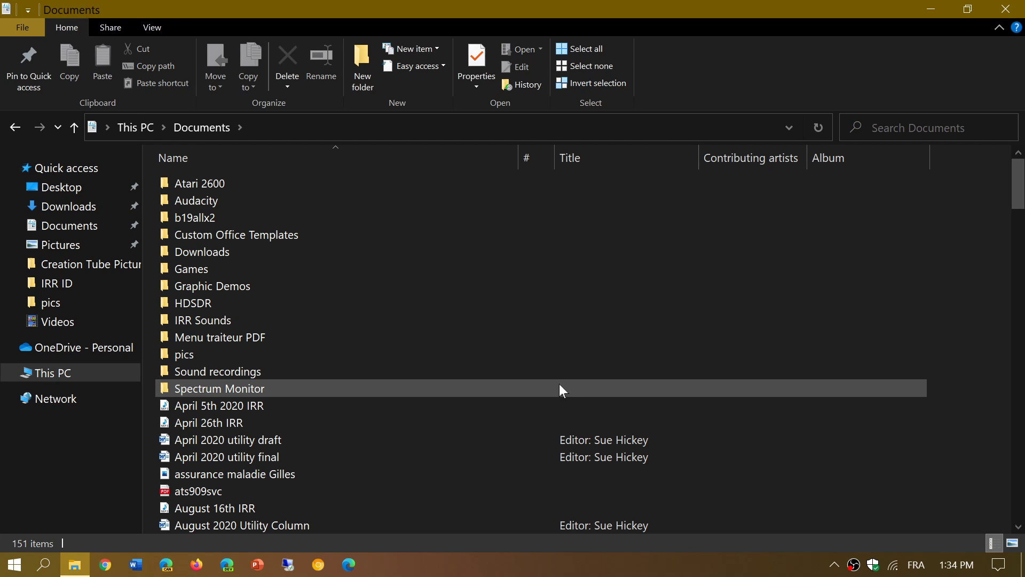
scroll(422, 435, "down", 4)
scroll(422, 435, "down", 1)
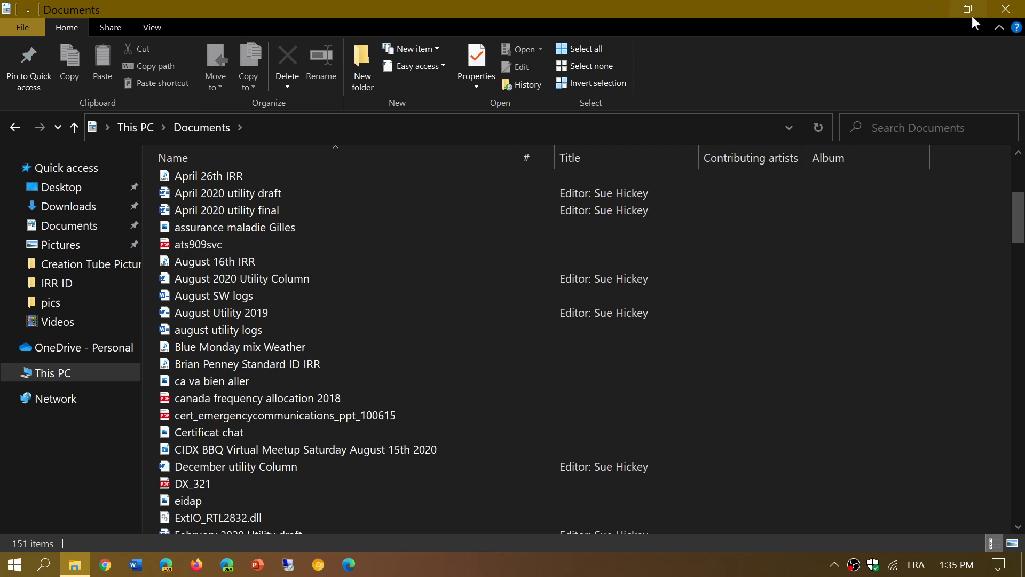
left_click(1011, 12)
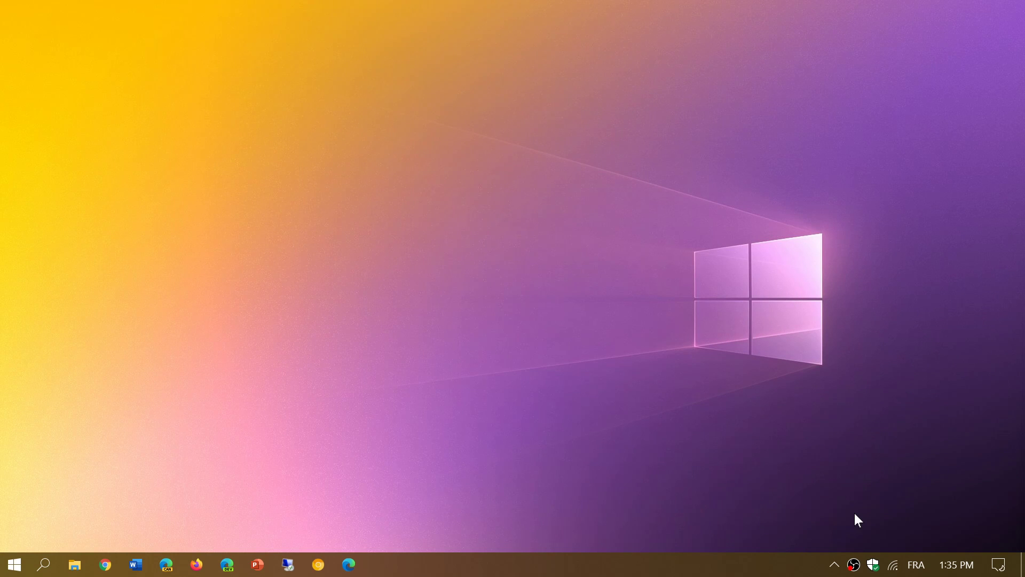
Reach Settings > Apps > Default apps from Action Center and scroll to its links.
left_click(1003, 569)
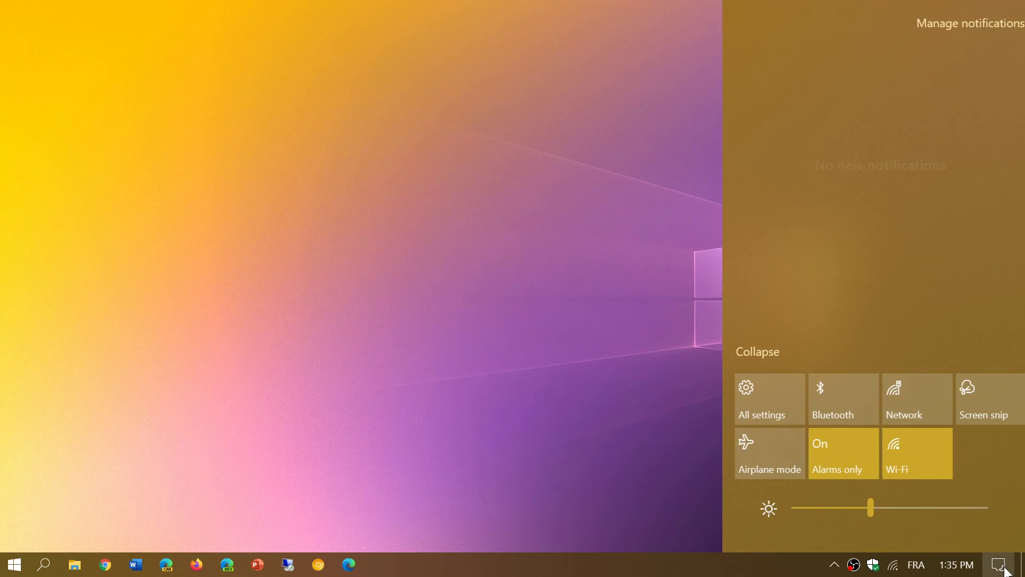
left_click(762, 409)
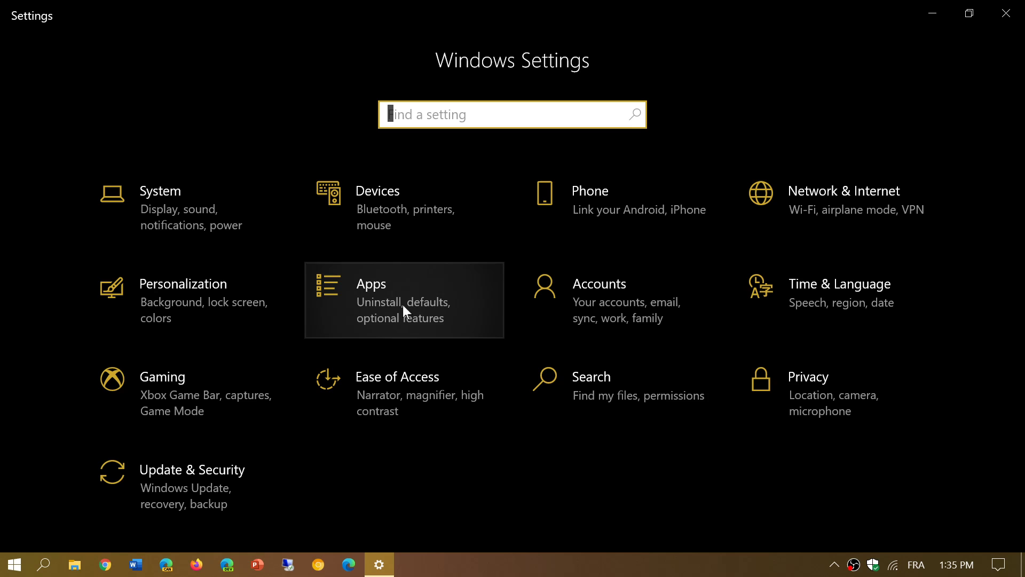
left_click(402, 304)
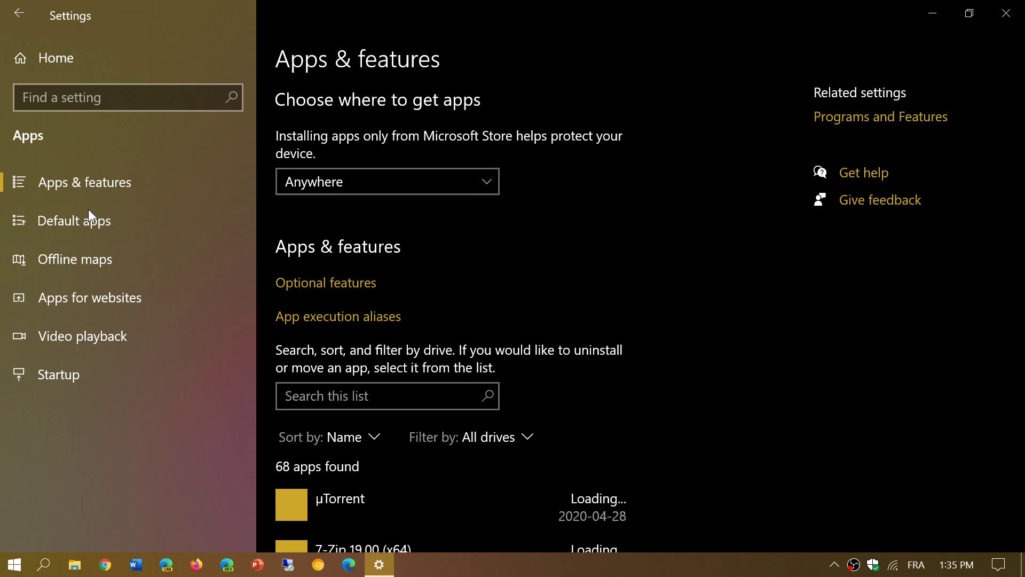
left_click(79, 226)
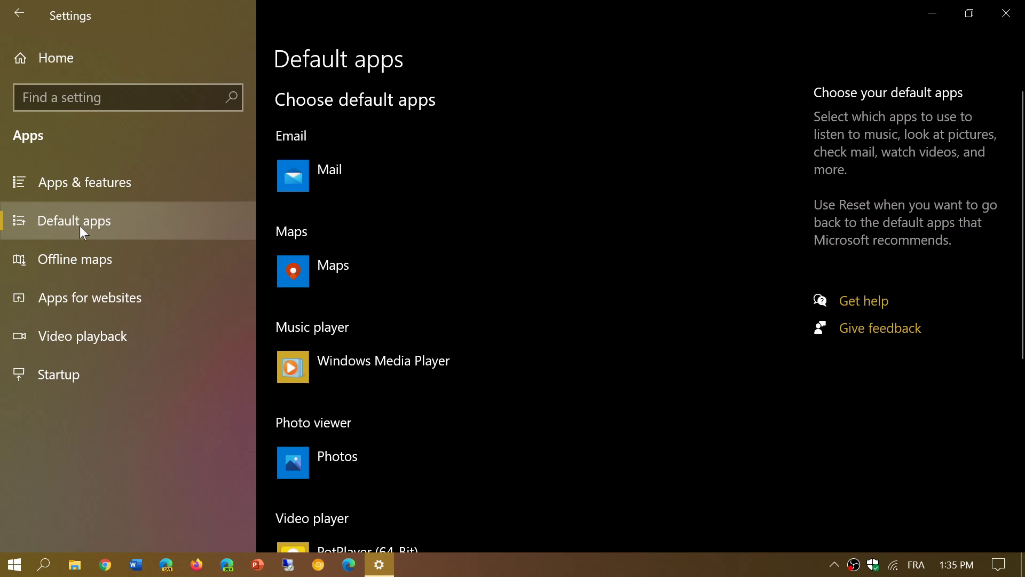
scroll(516, 314, "down", 3)
scroll(516, 314, "down", 3)
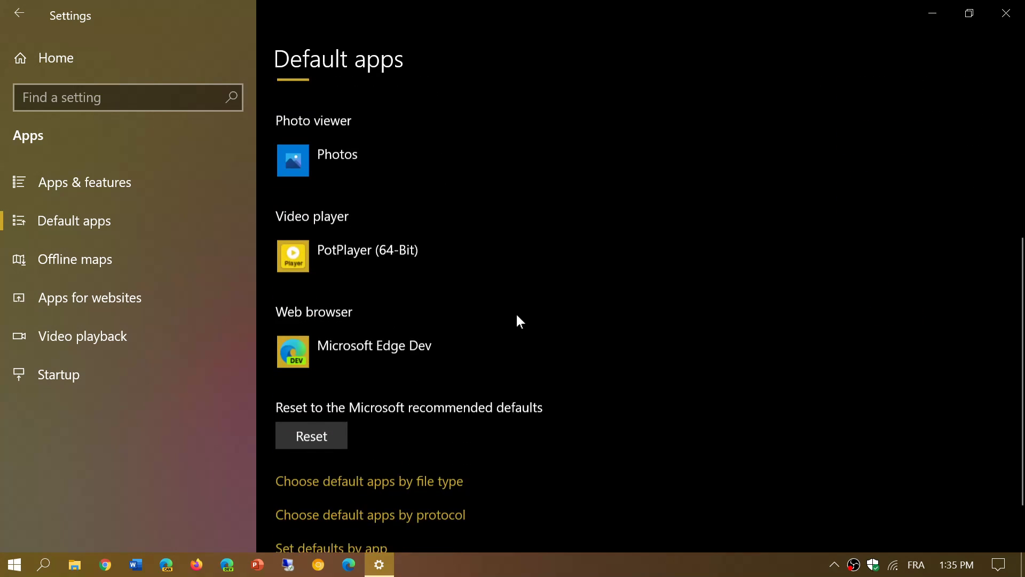
scroll(516, 314, "down", 2)
scroll(516, 316, "up", 1)
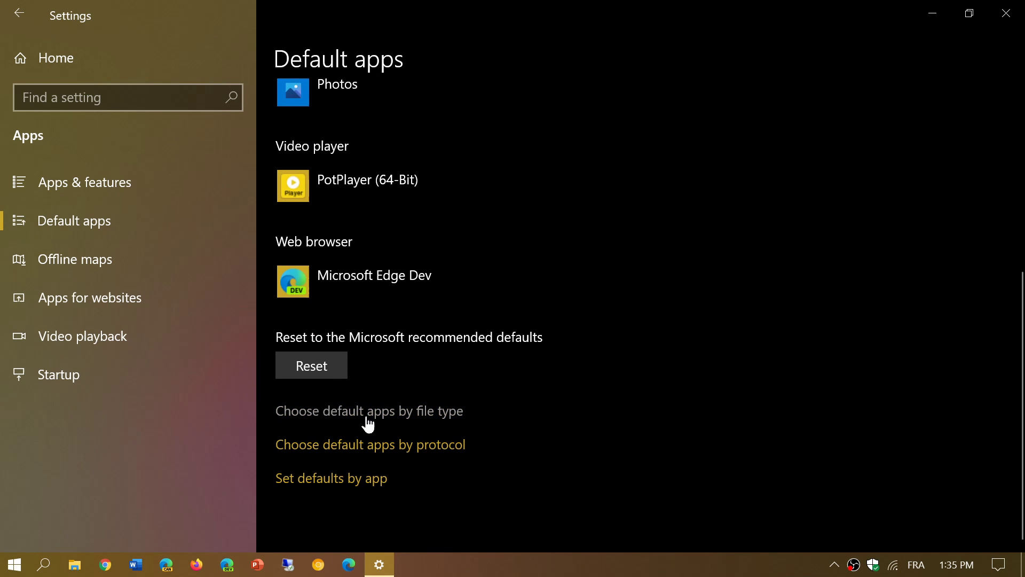
Show 'Choose default apps by file type' and scroll down to .pdf (Microsoft Edge).
left_click(410, 414)
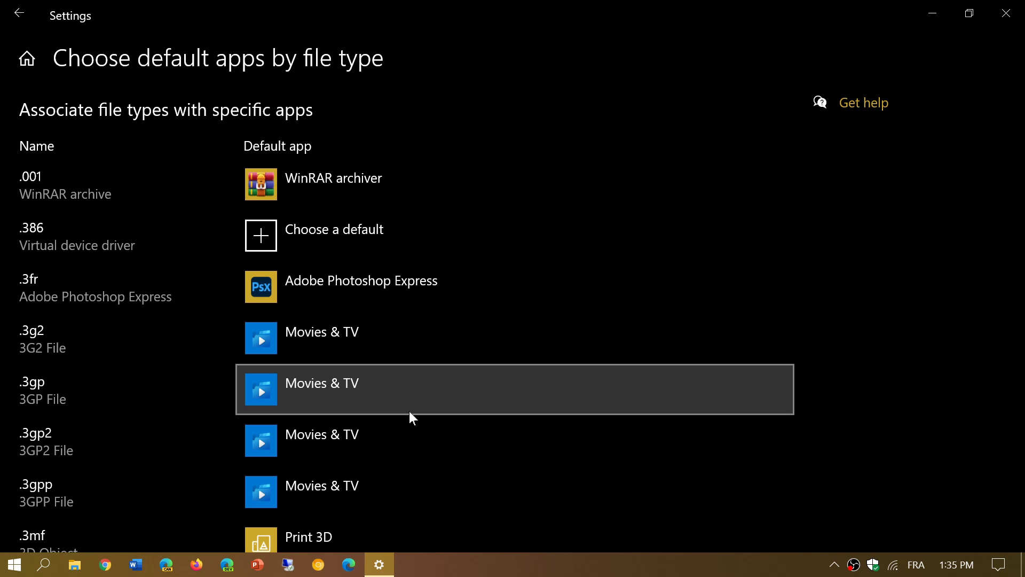
mouse_move(1018, 98)
left_click_drag(1021, 99, 1012, 345)
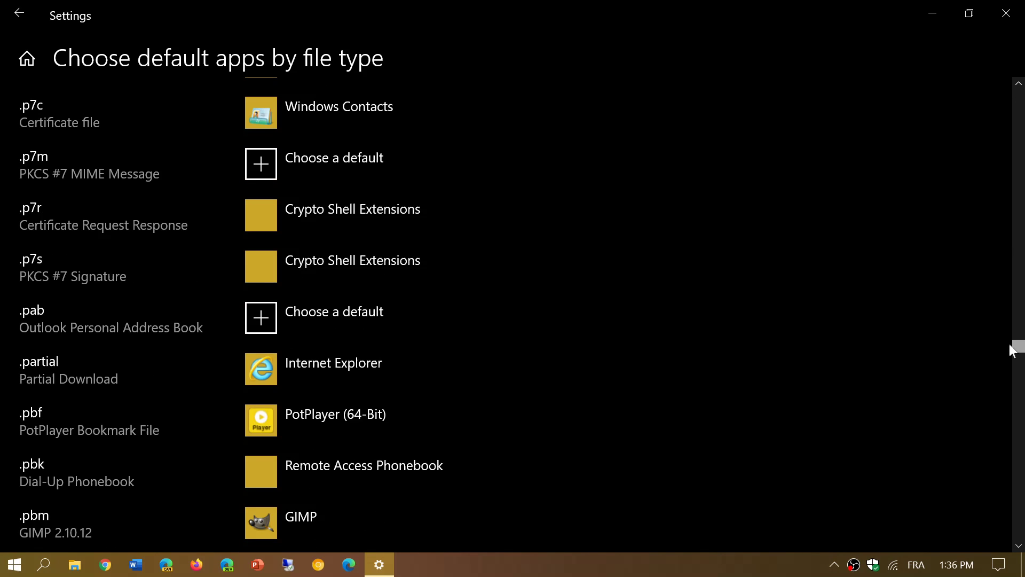
scroll(729, 342, "down", 3)
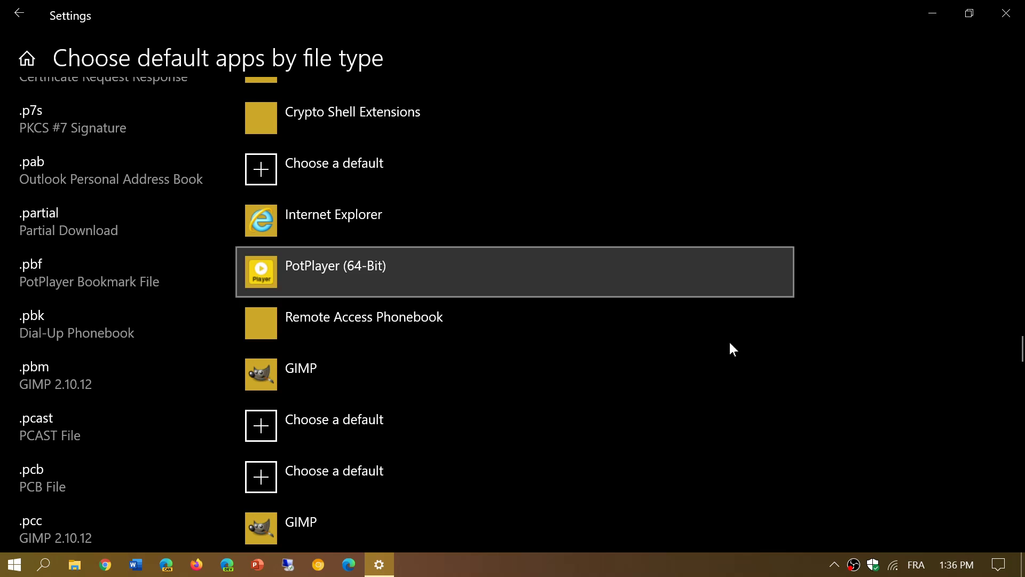
scroll(758, 376, "down", 3)
scroll(751, 376, "down", 3)
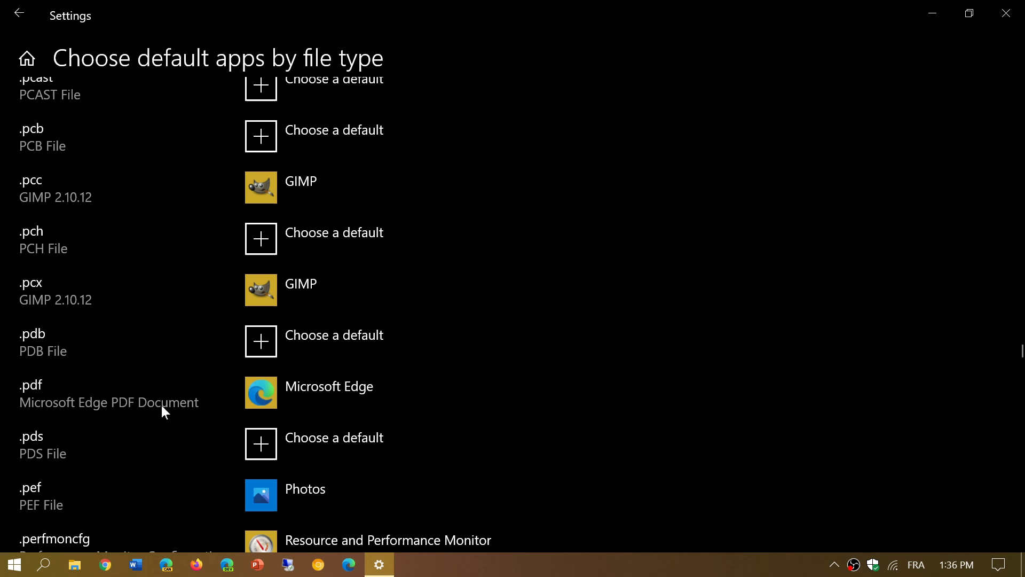
Browse the alternative .pdf apps and dismiss the list, keeping Microsoft Edge.
left_click(391, 393)
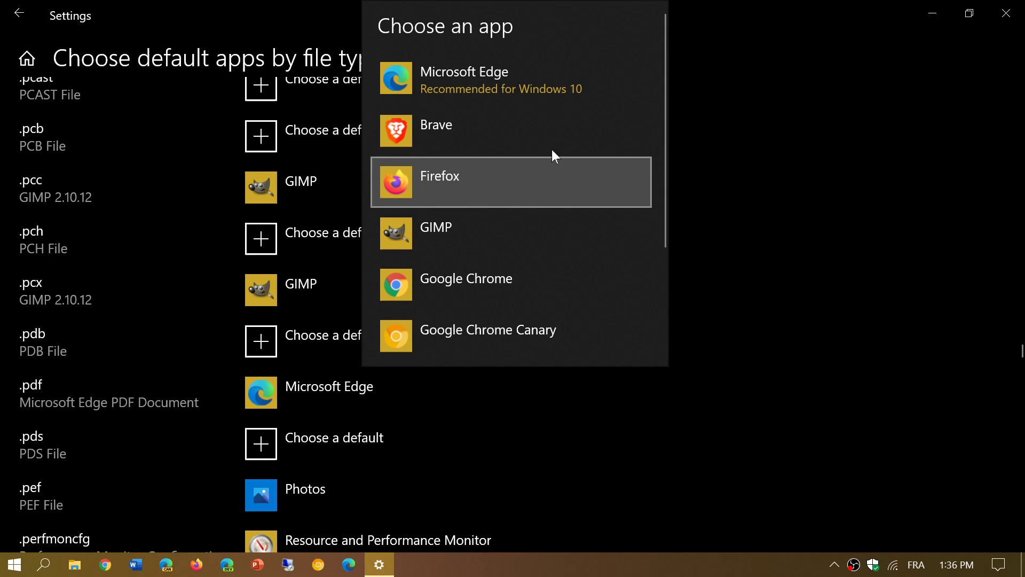
scroll(537, 235, "down", 3)
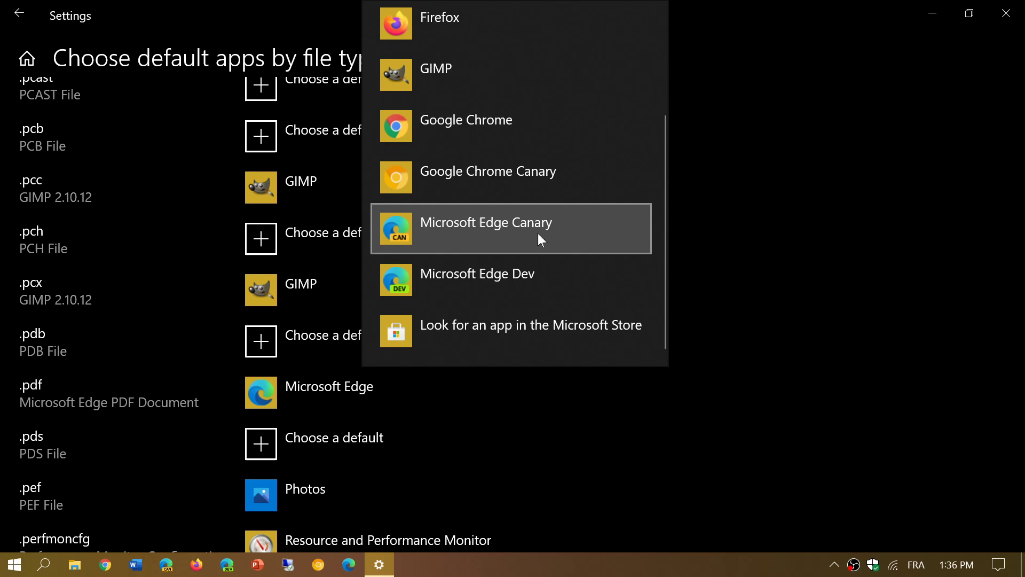
scroll(537, 233, "up", 2)
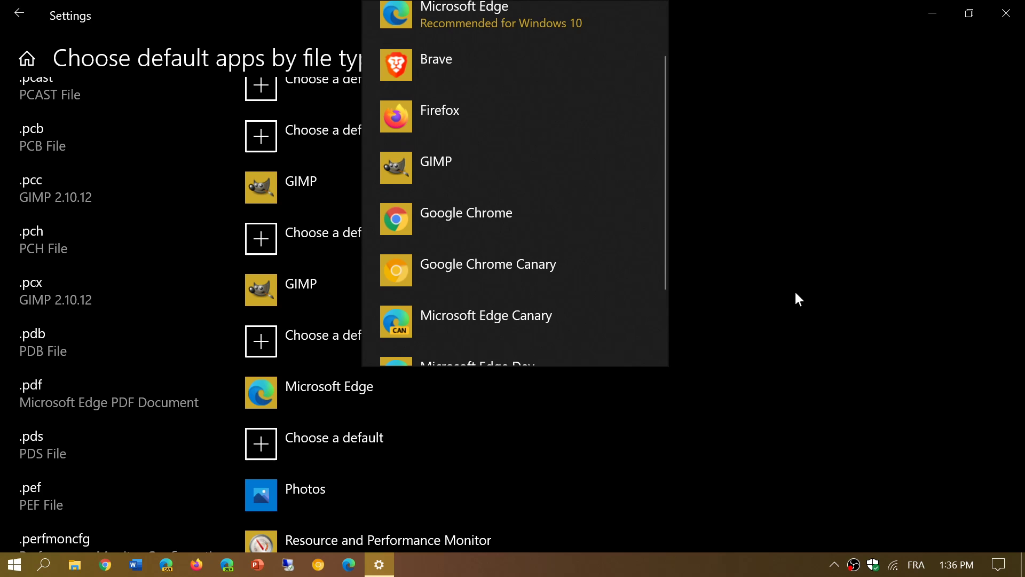
left_click(877, 249)
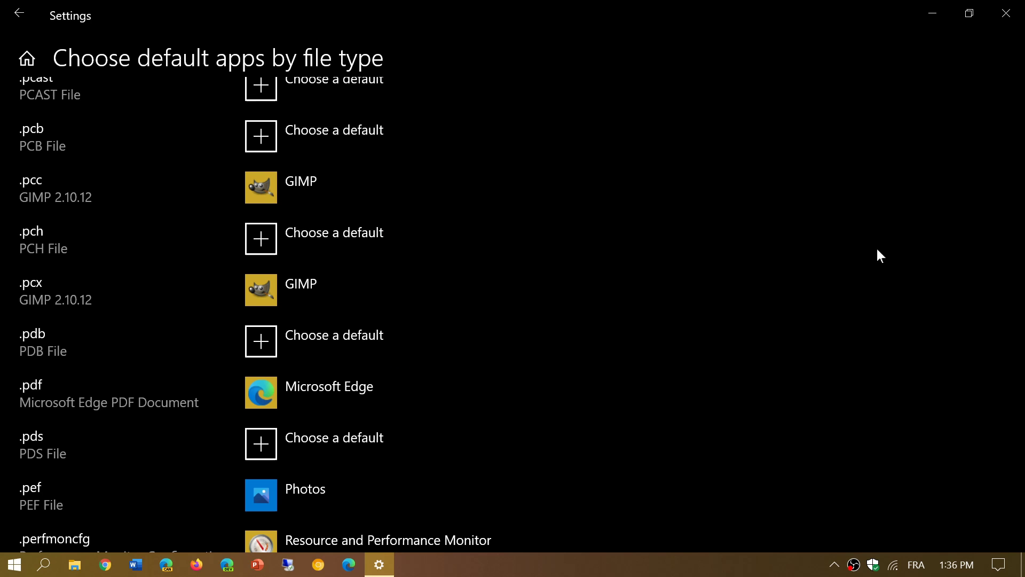
Scroll up to .mp3 and assign it Windows Media Player.
scroll(880, 256, "up", 5)
scroll(880, 255, "up", 10)
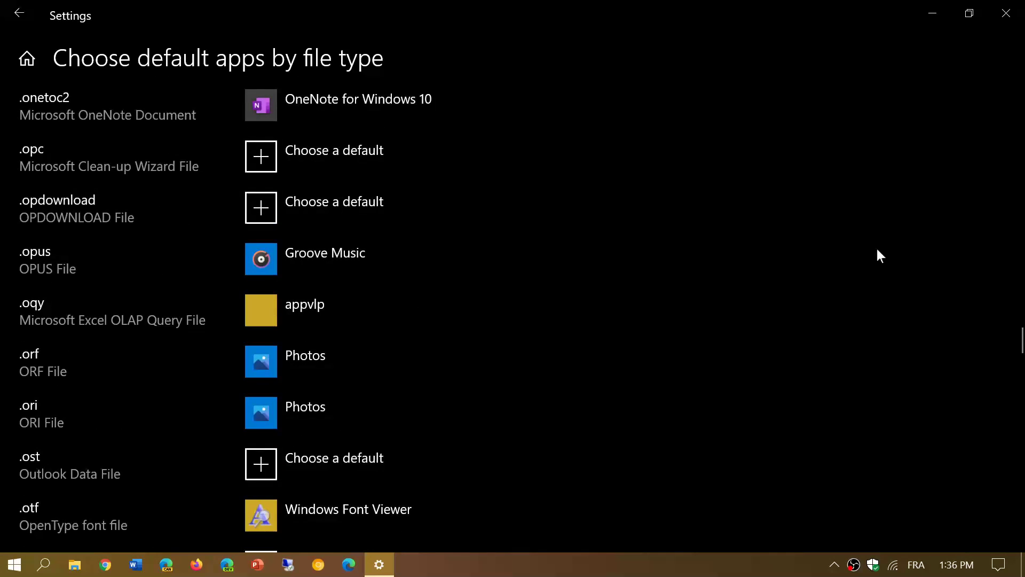
scroll(880, 255, "up", 1)
scroll(877, 250, "up", 10)
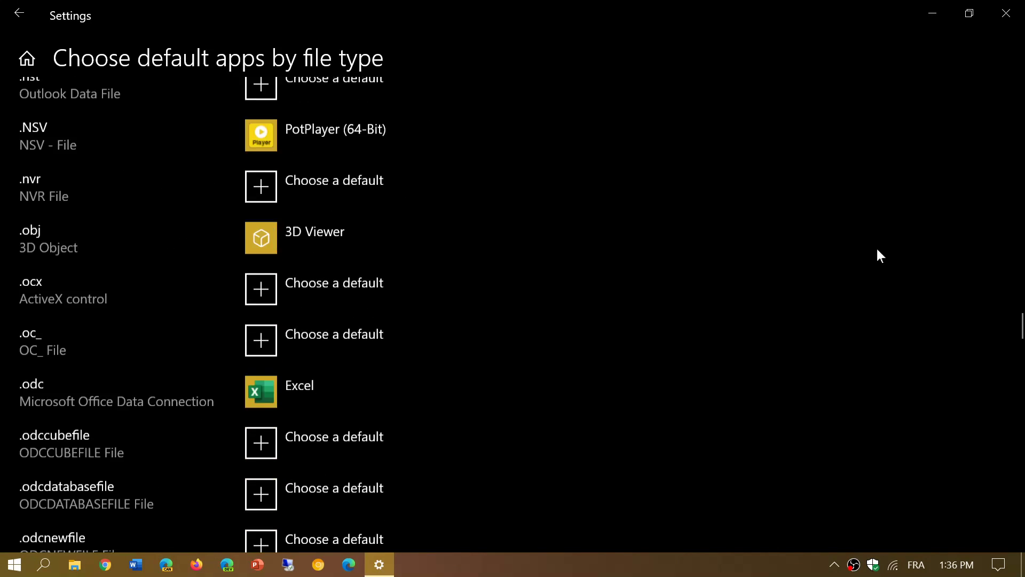
scroll(877, 250, "up", 10)
scroll(877, 250, "up", 2)
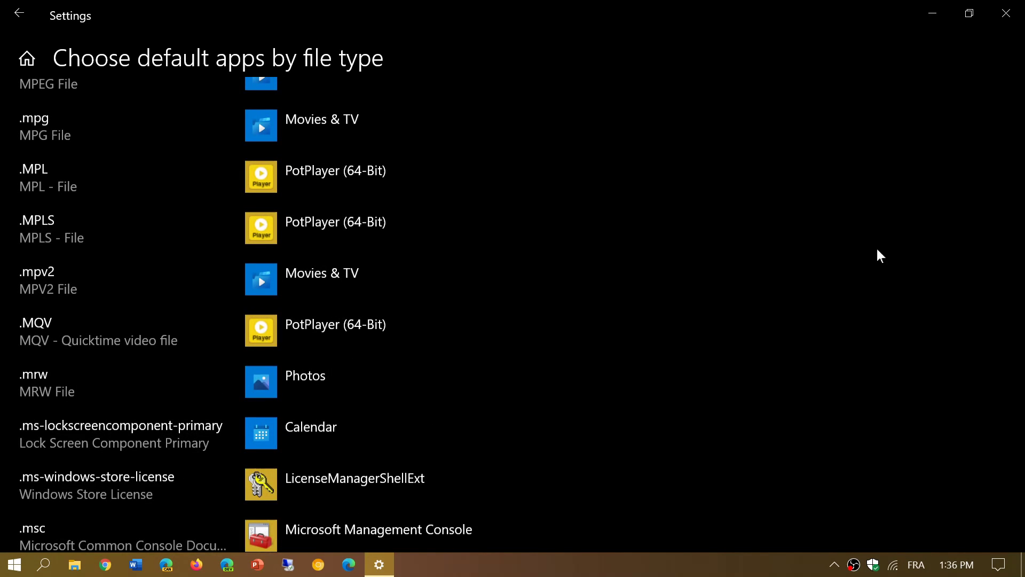
scroll(876, 276, "up", 2)
scroll(875, 285, "up", 1)
scroll(875, 284, "up", 2)
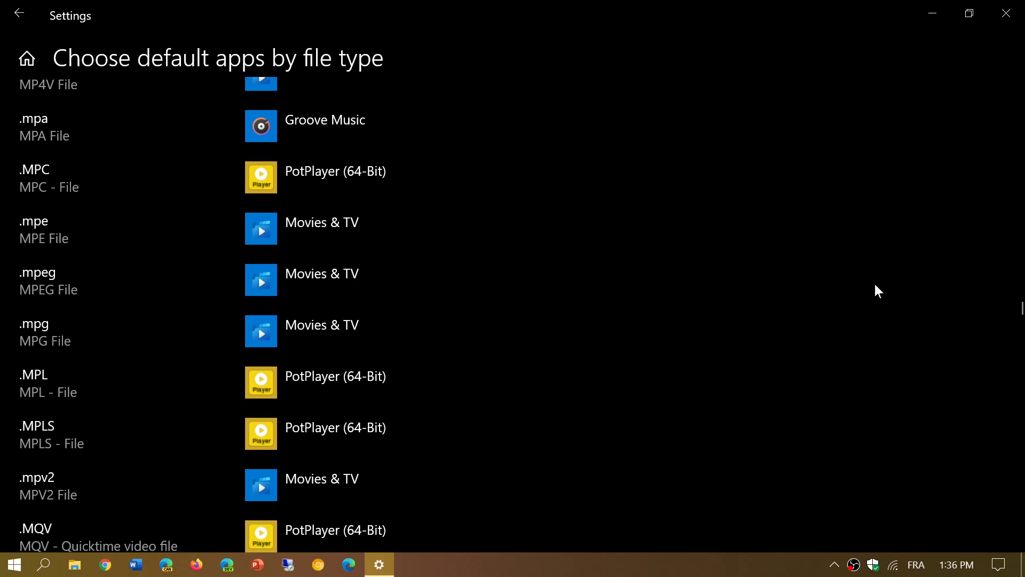
scroll(877, 291, "up", 4)
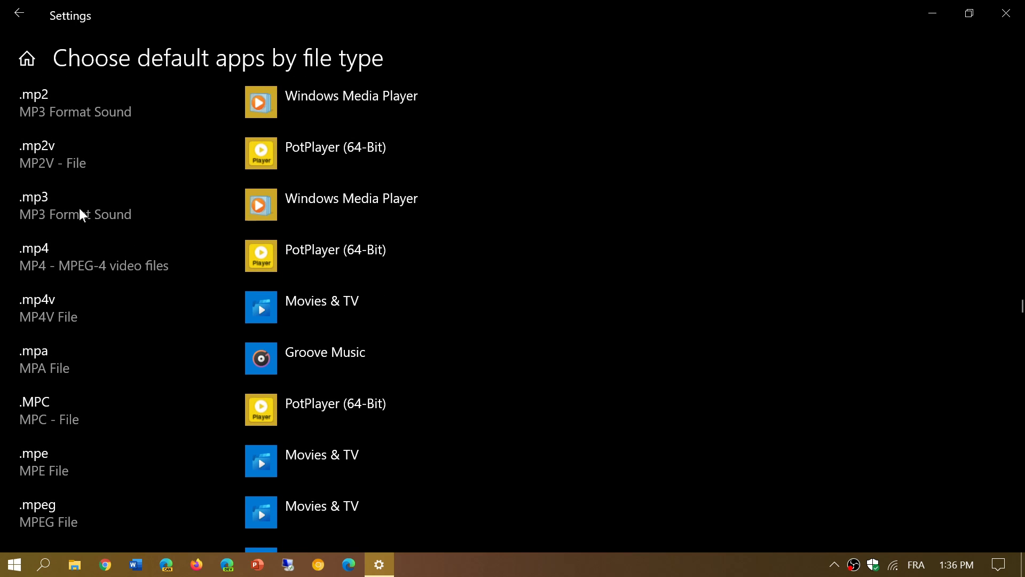
left_click(375, 204)
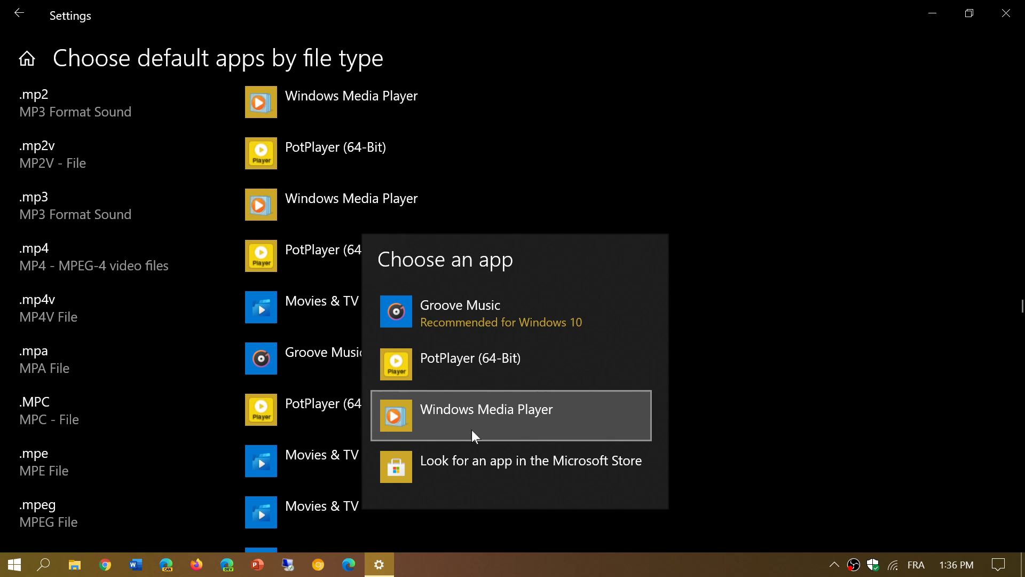
left_click(815, 252)
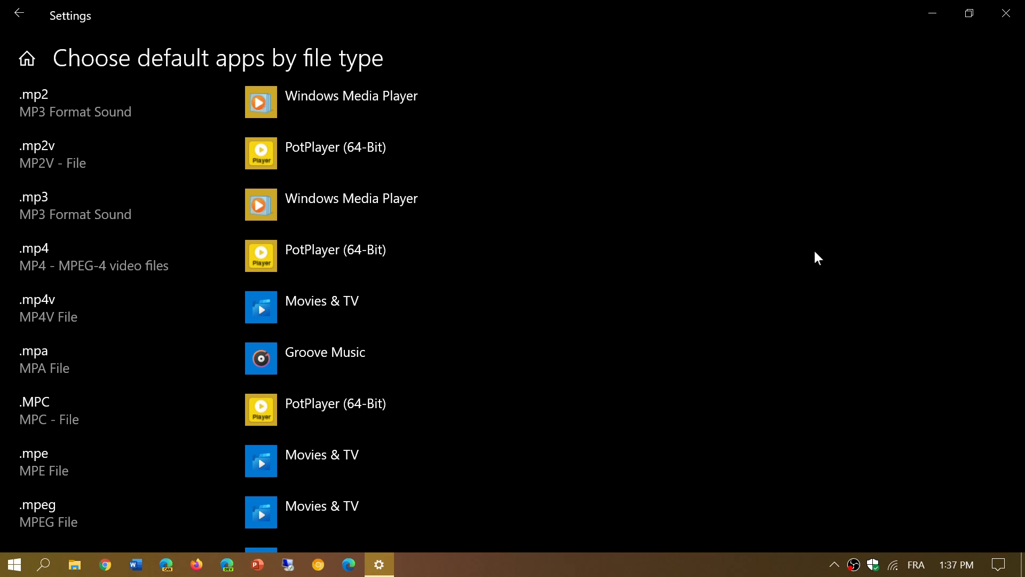
Close Settings and go to Documents > IRR Sounds in File Explorer.
left_click(1006, 13)
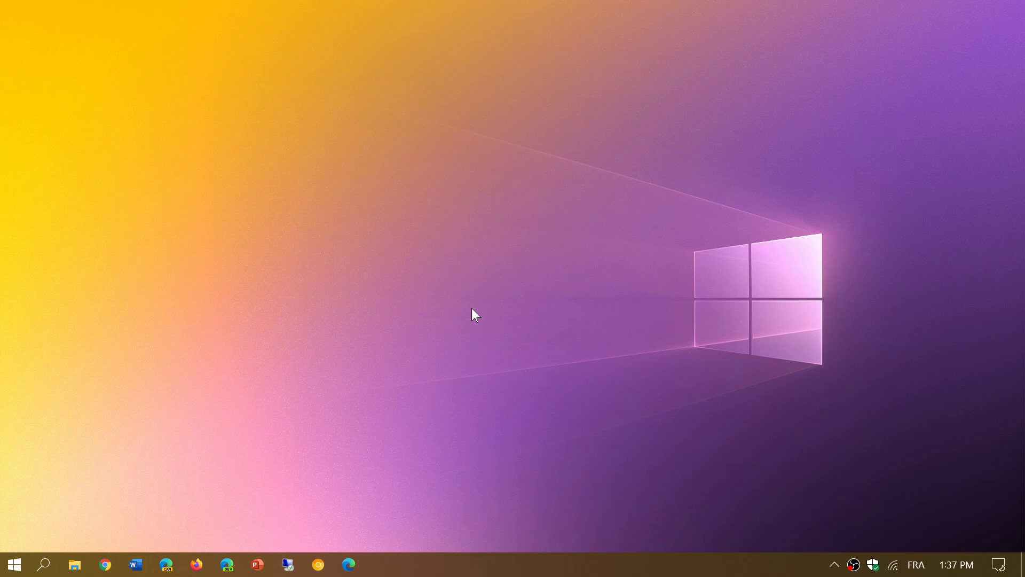
left_click(76, 569)
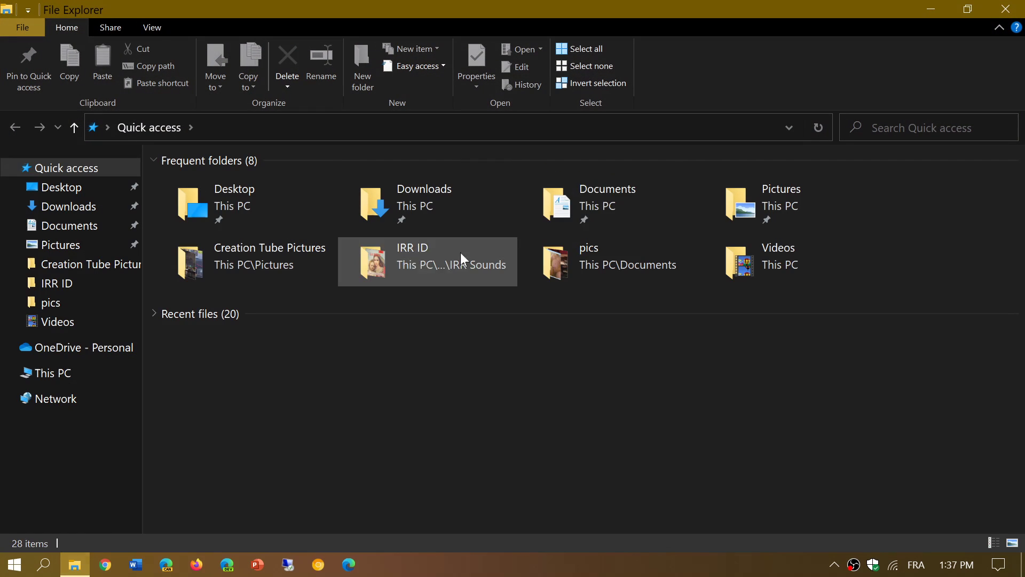
left_click(601, 217)
double_click(601, 217)
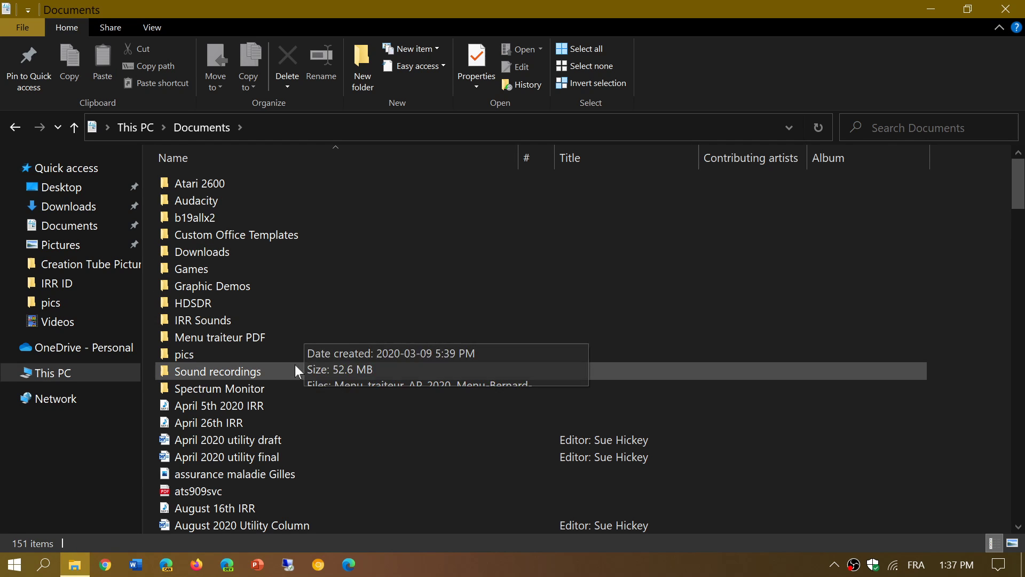
double_click(292, 323)
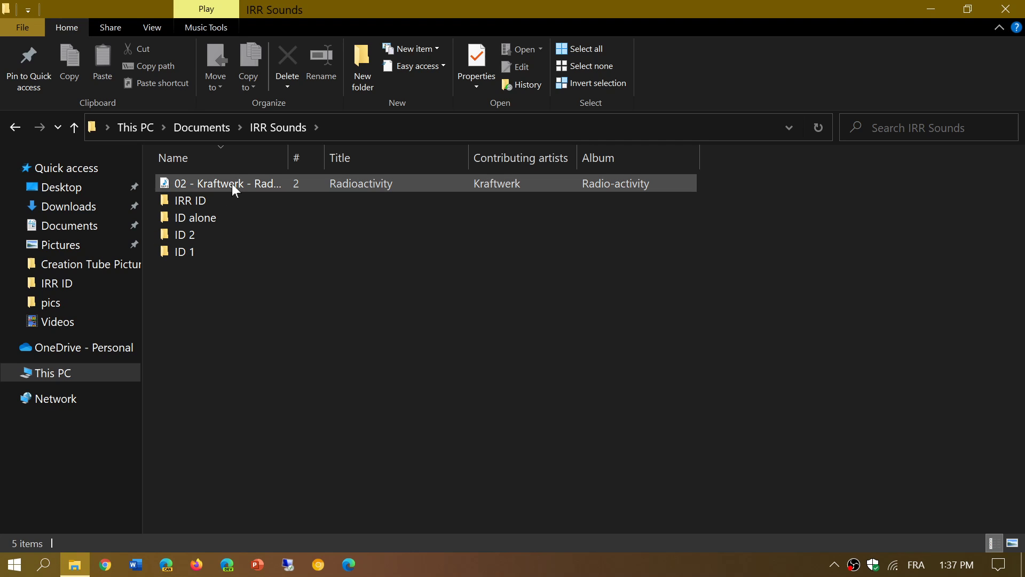
mouse_move(229, 184)
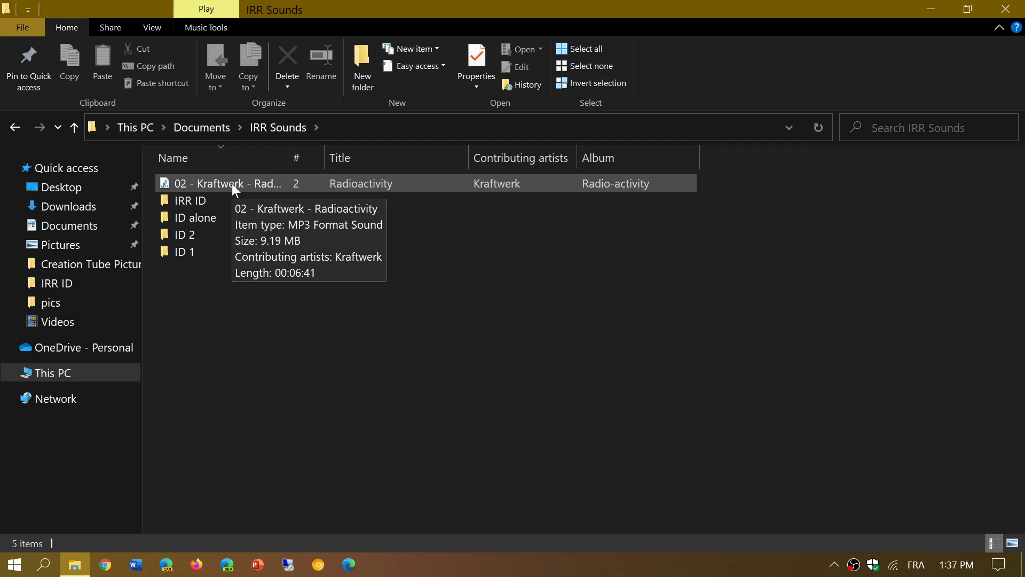
View the Kraftwerk MP3's Open with apps, dismiss them, and close the IRR Sounds window.
right_click(231, 184)
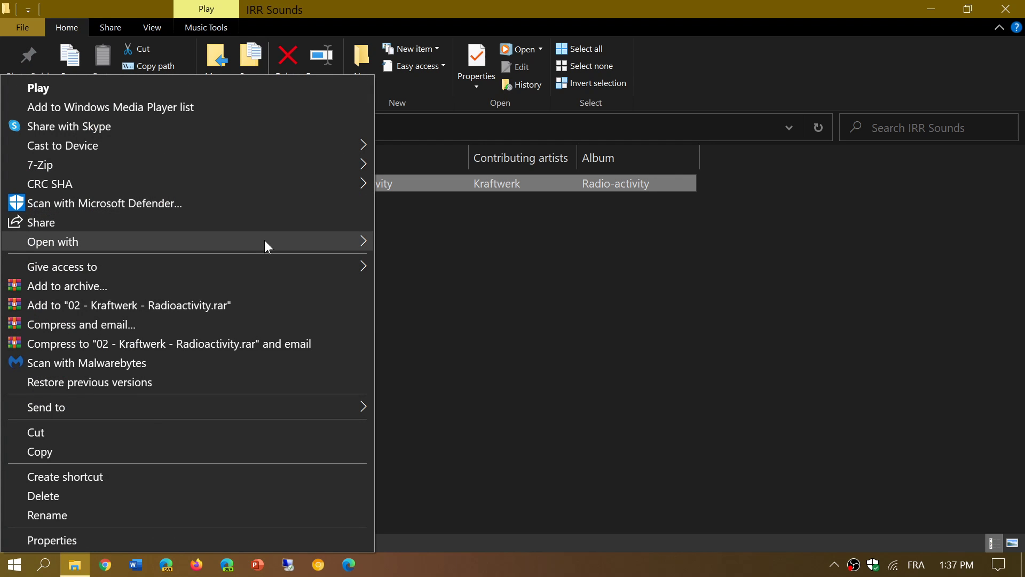
mouse_move(53, 242)
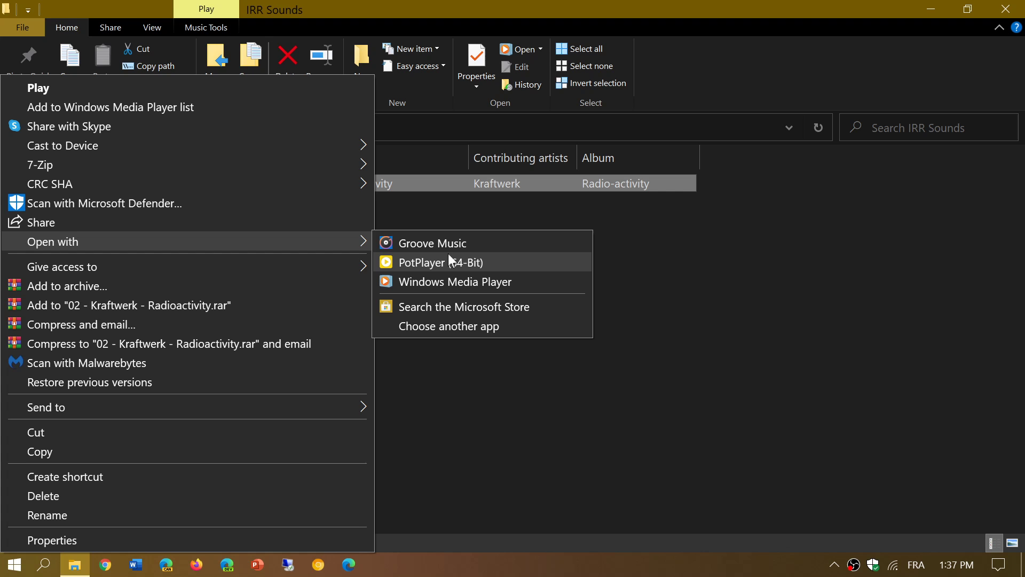
left_click(790, 339)
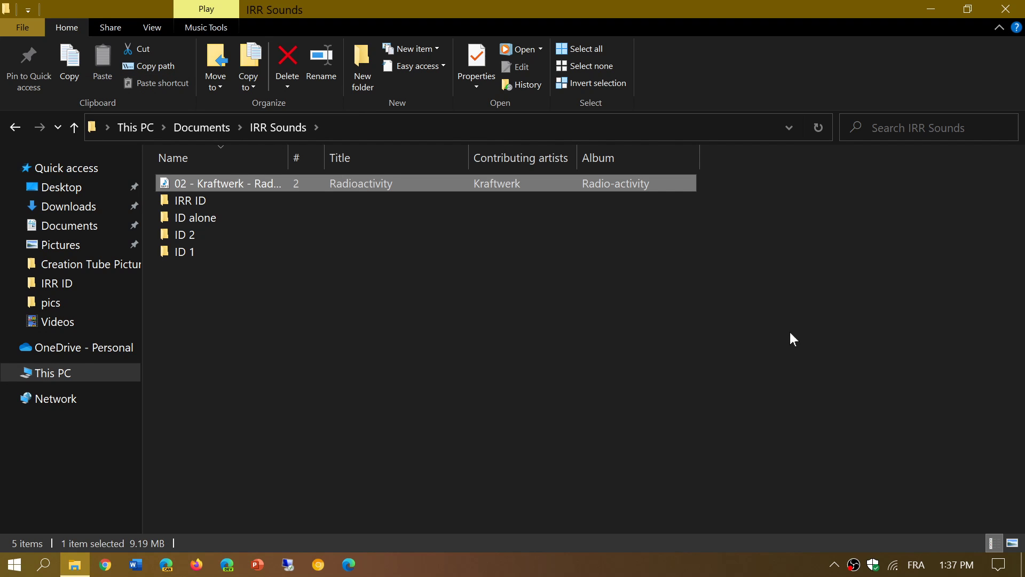
left_click(1009, 10)
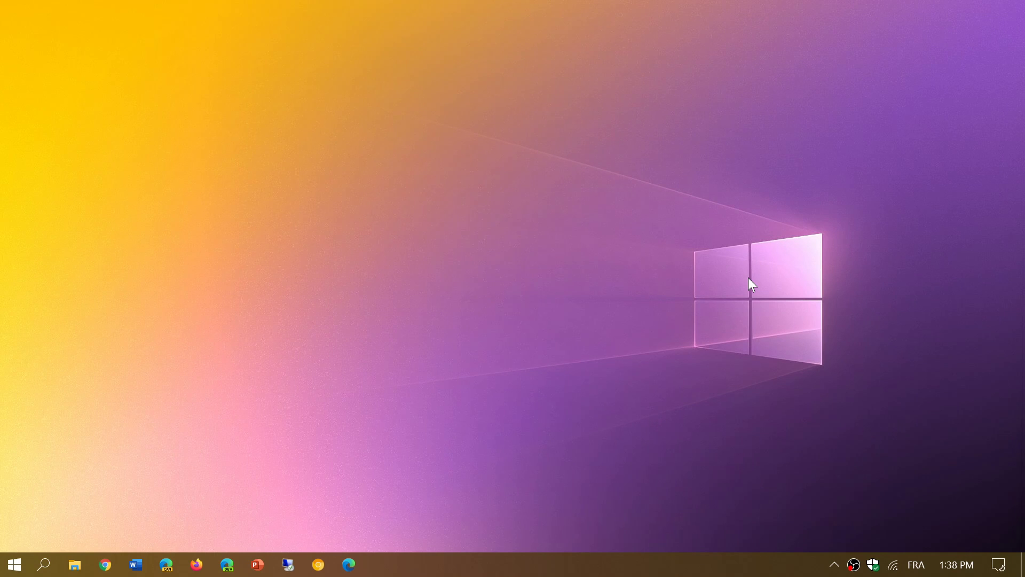